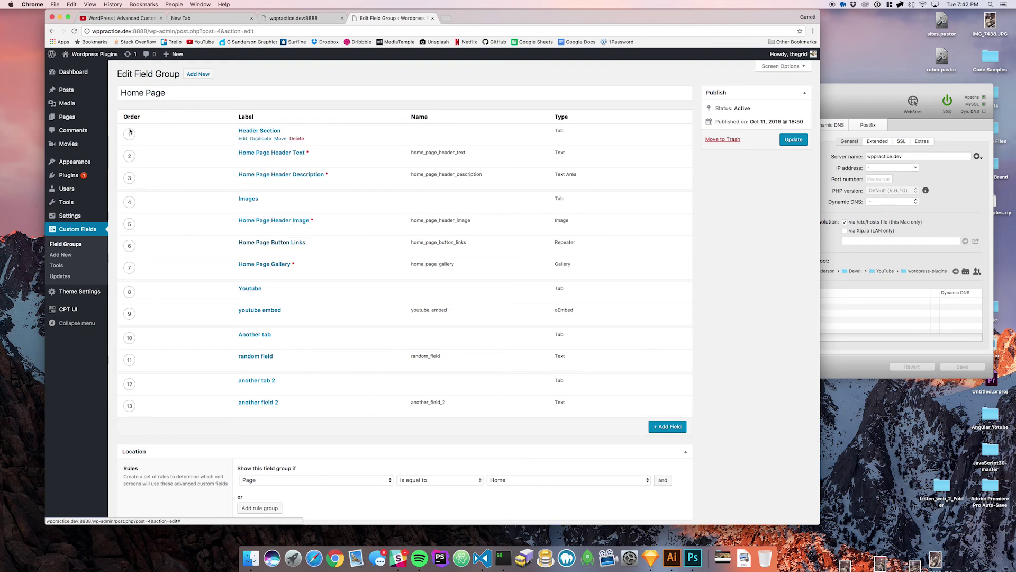
- Open the Home page editor and select the header text and header description to review them
left_click(129, 118)
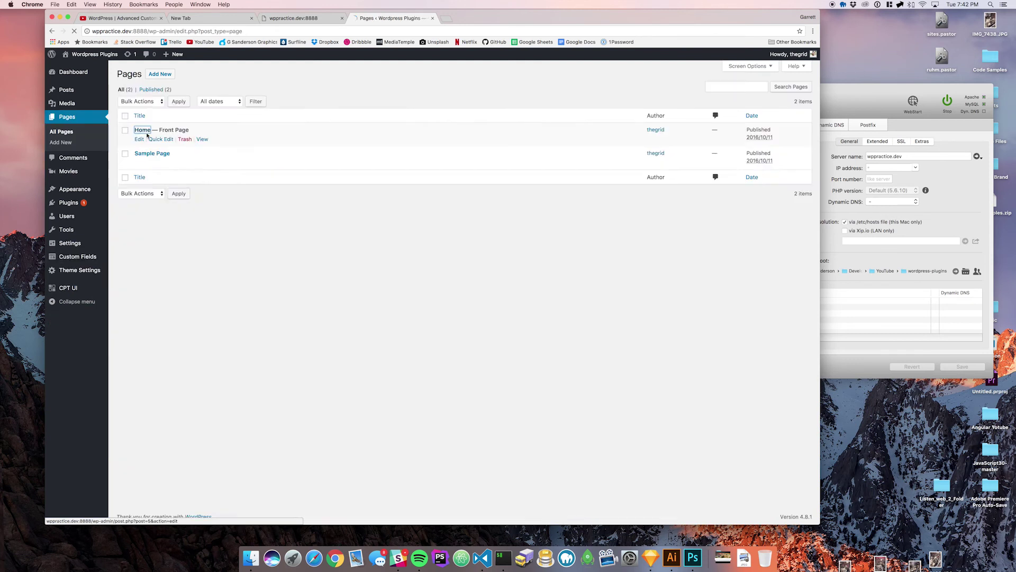
left_click(159, 132)
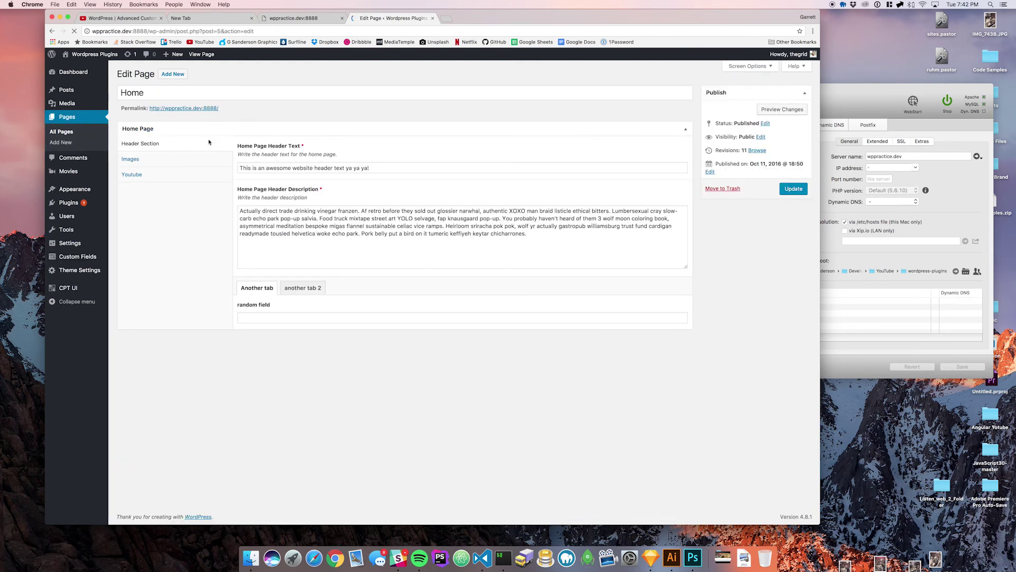
left_click(384, 168)
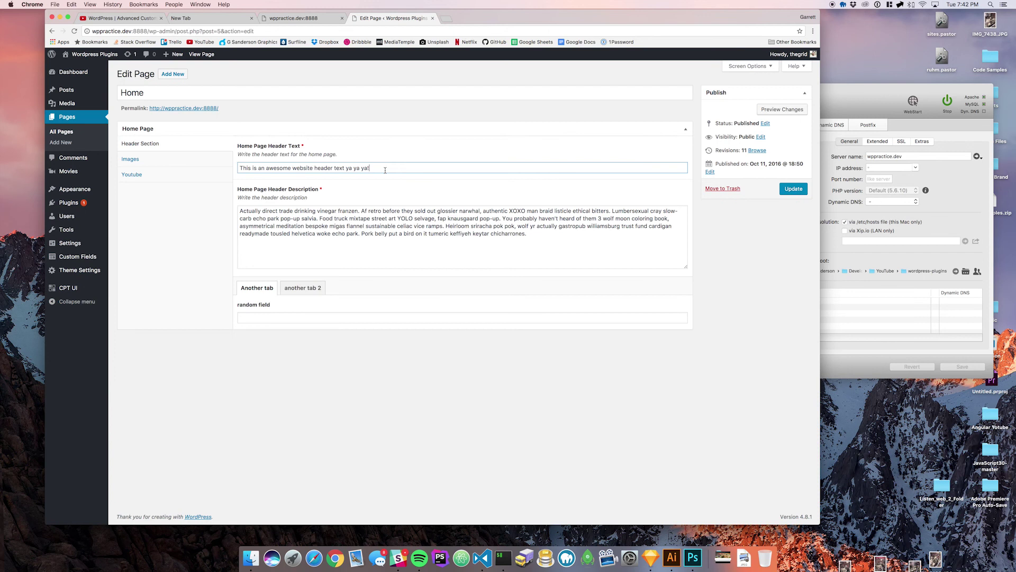
triple_click(378, 168)
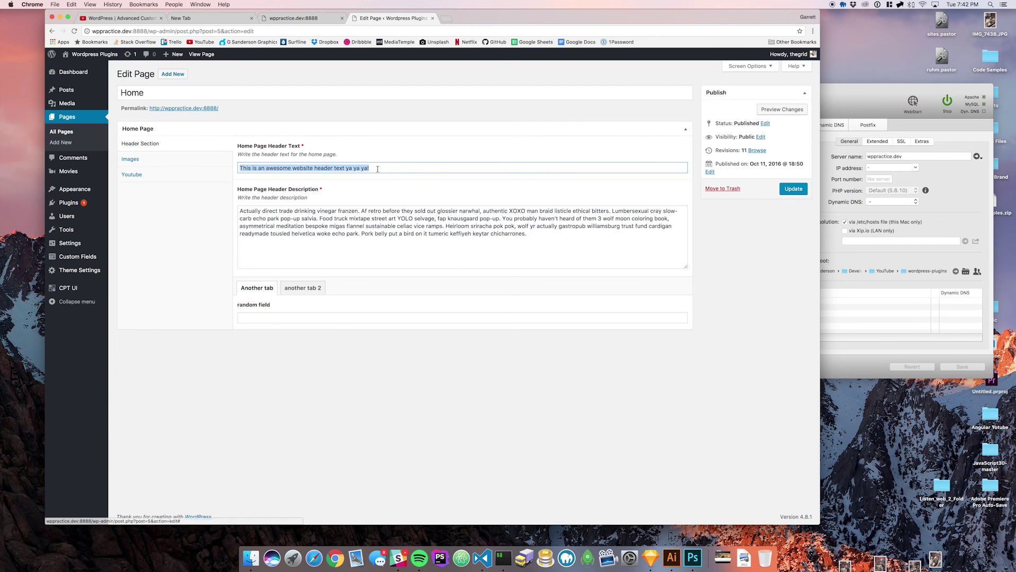
left_click(378, 168)
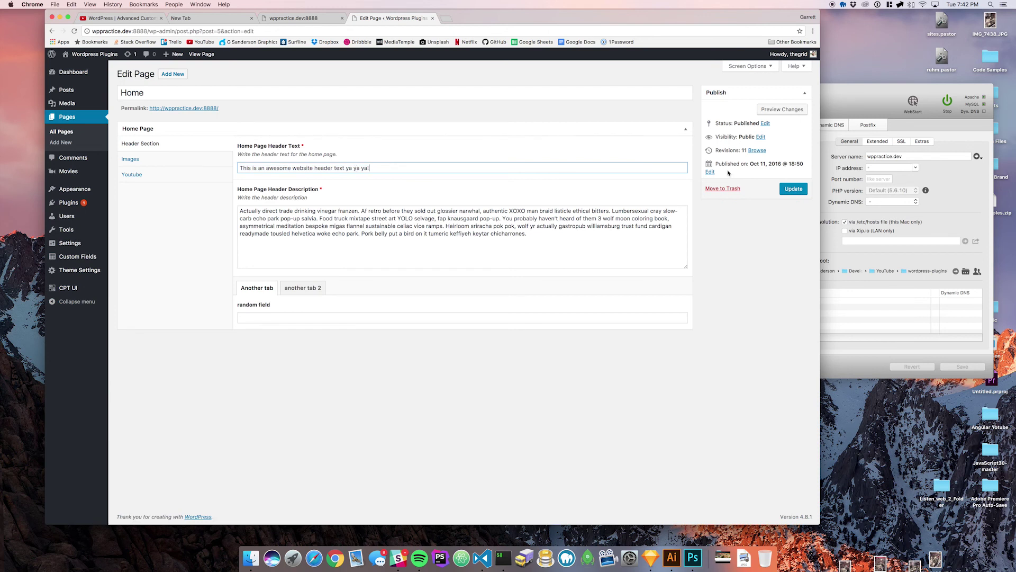
left_click_drag(241, 210, 728, 239)
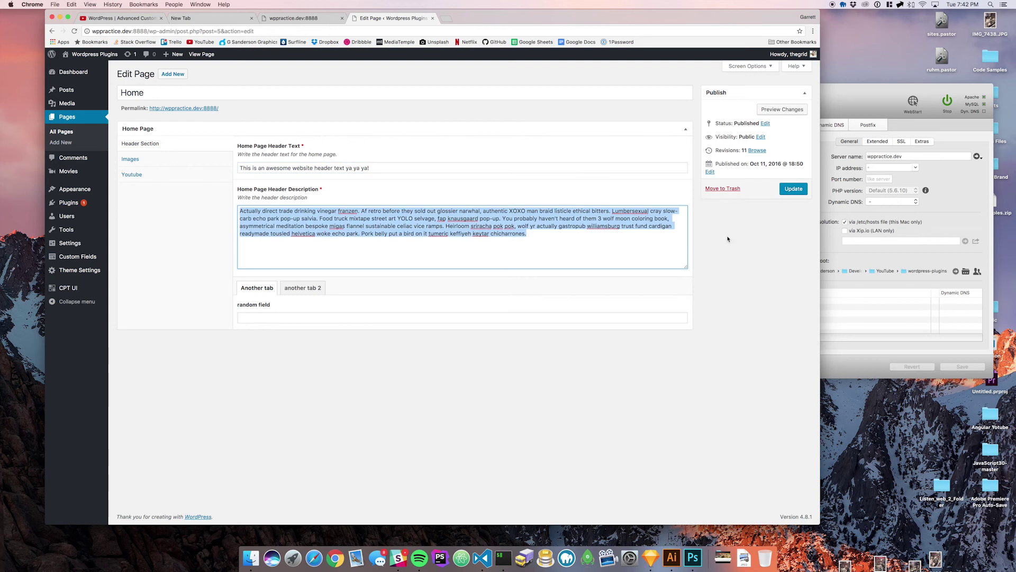
- Check the Images fields, then reopen the Home page and select the full header text
left_click(170, 164)
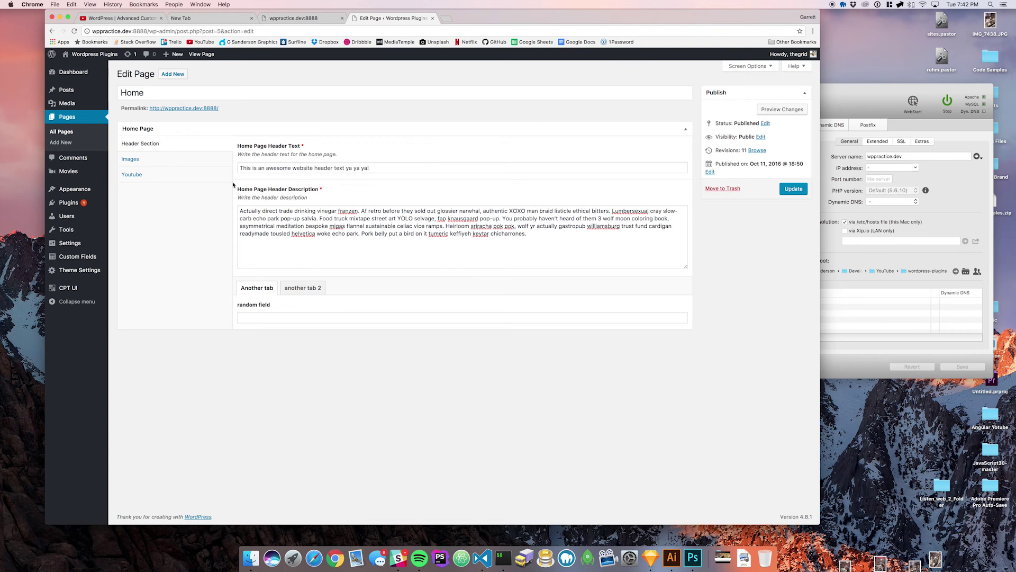
left_click(89, 118)
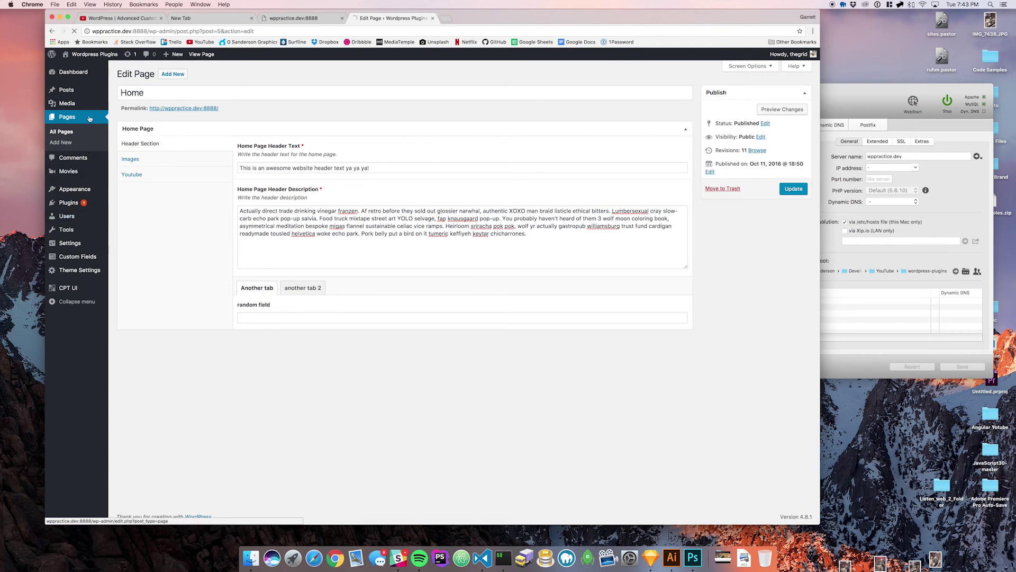
left_click(54, 31)
left_click_drag(240, 167, 319, 167)
key("super+a")
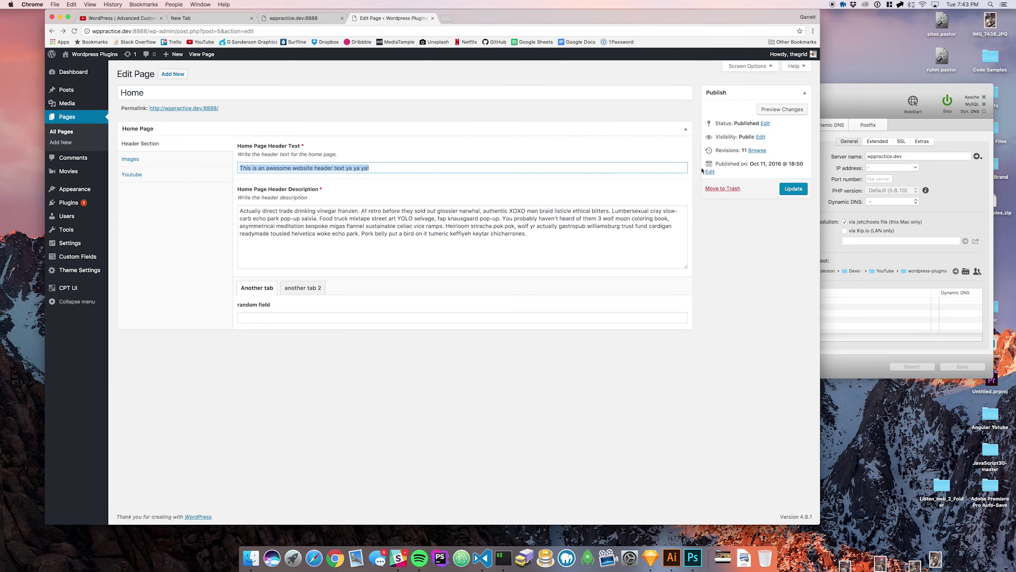
- In the Home Page field group, set Header Text's wrapper width to 20%
left_click(95, 257)
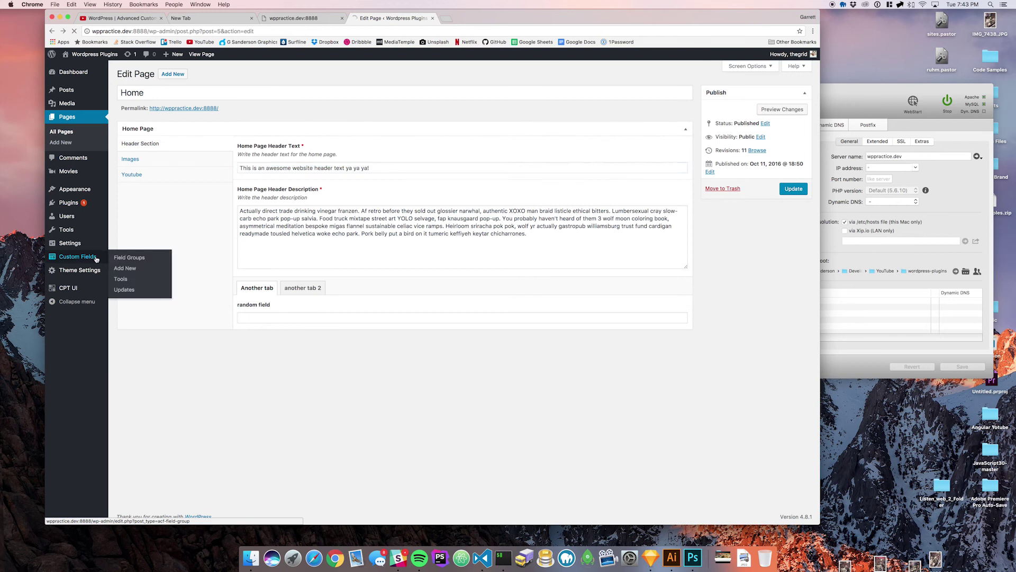
left_click(153, 189)
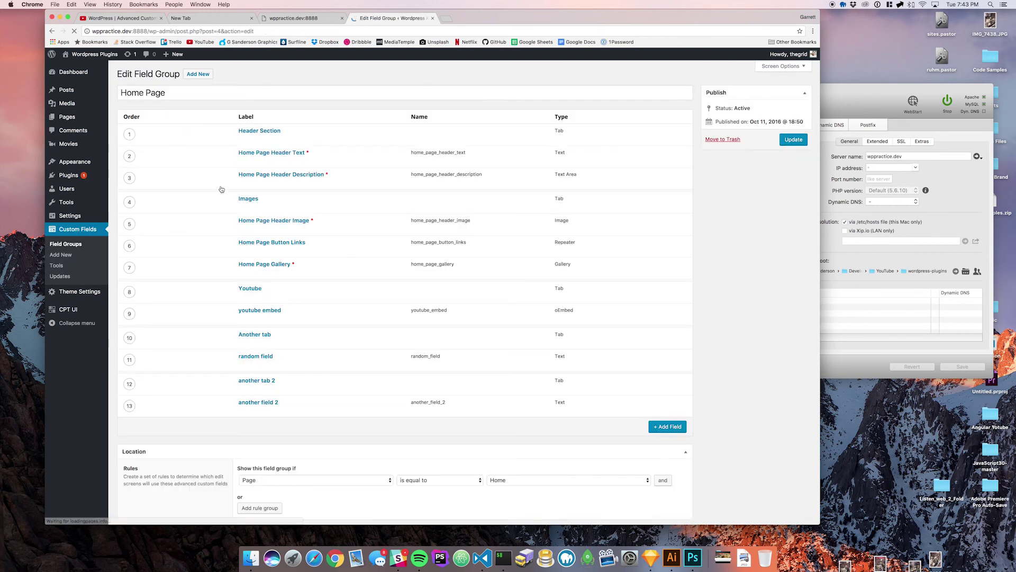
left_click(275, 153)
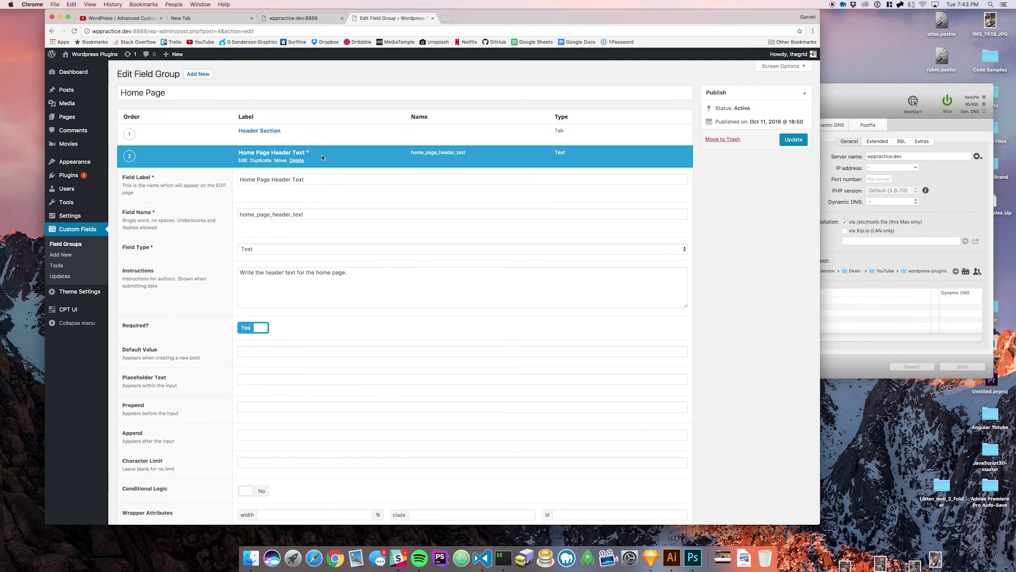
scroll(335, 164, "down", 5)
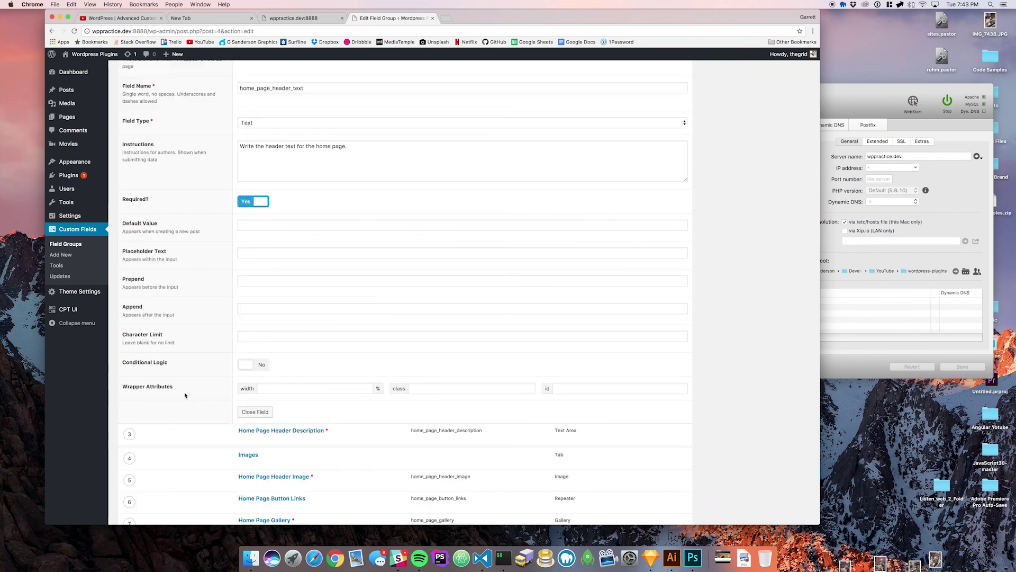
left_click(277, 388)
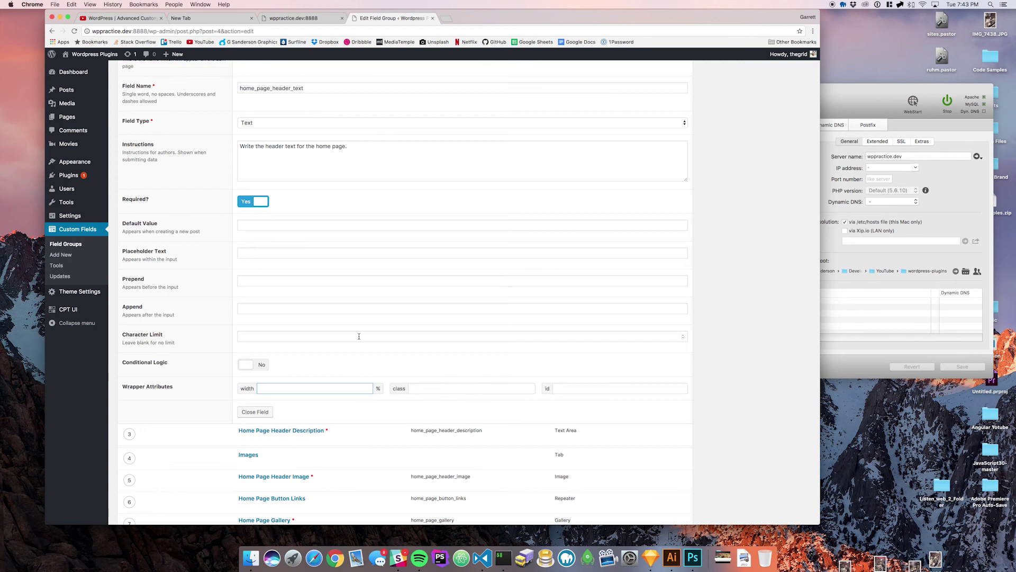
type("20")
left_click(256, 412)
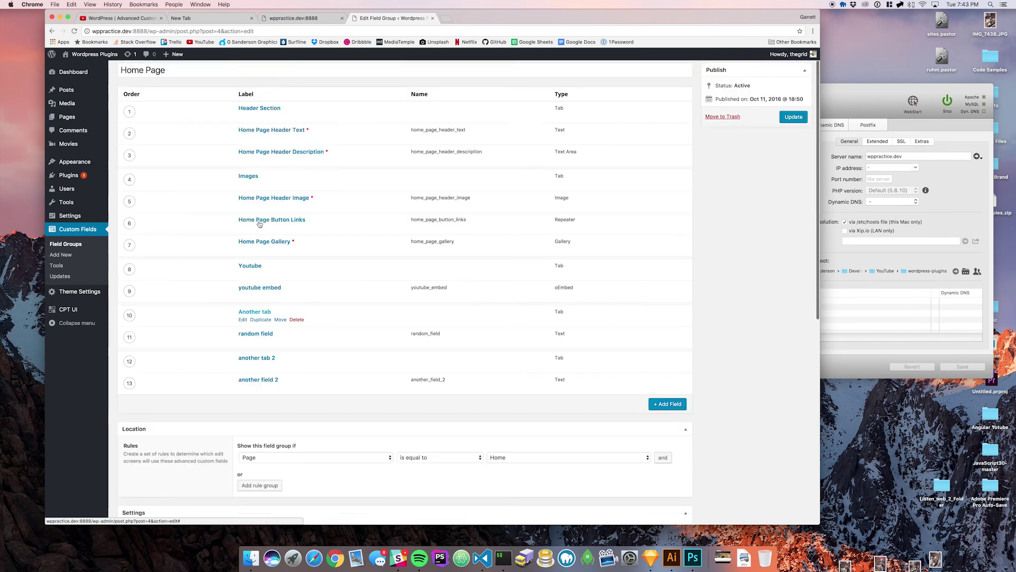
- Set the Header Description field's wrapper width to 80%
scroll(275, 172, "up", 1)
left_click(275, 172)
left_click(288, 456)
type("80")
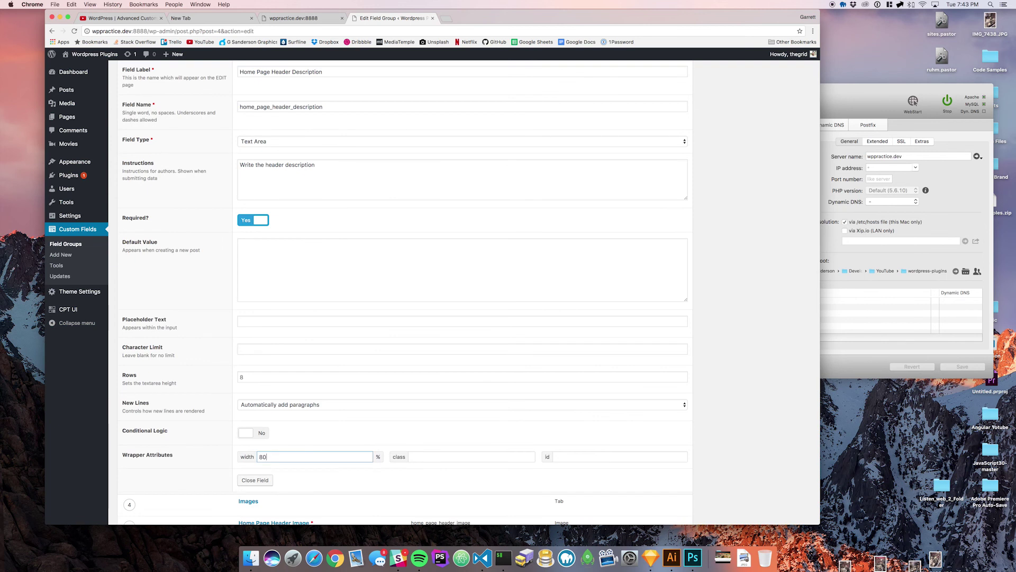
left_click(268, 472)
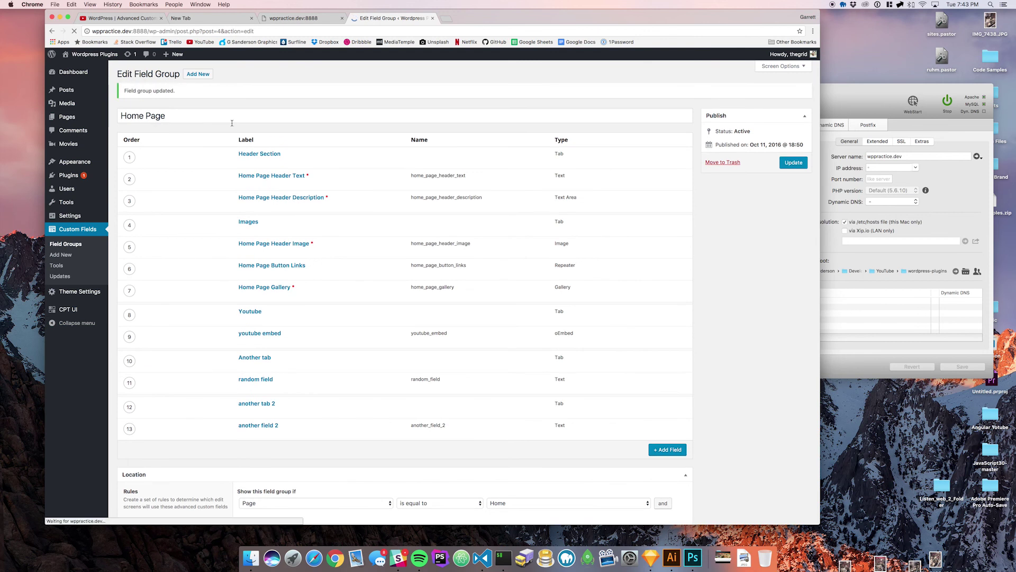
- Reopen the Home page editor and select the header description paragraph
left_click(141, 119)
left_click(142, 130)
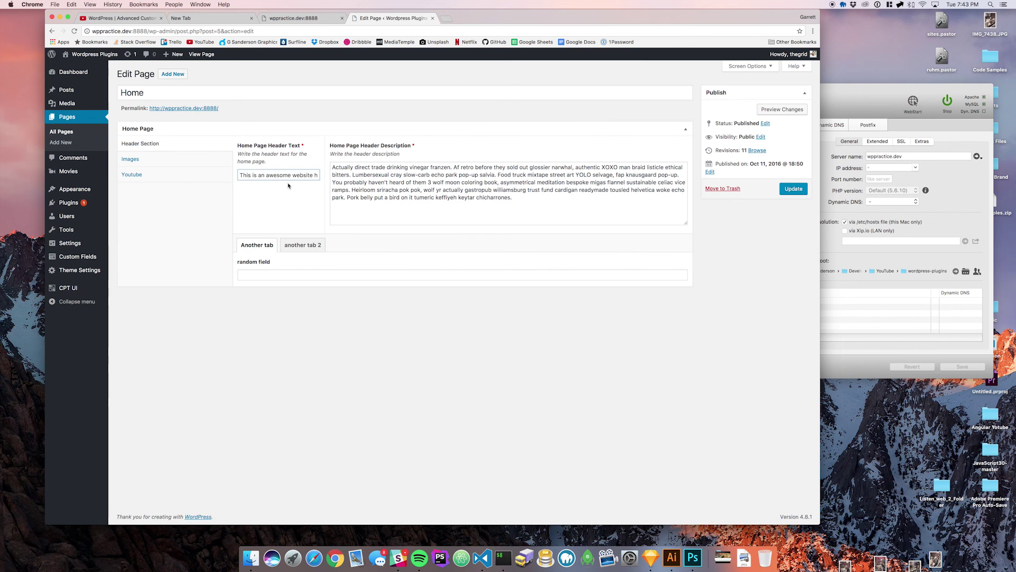
left_click_drag(333, 167, 520, 203)
left_click(553, 198)
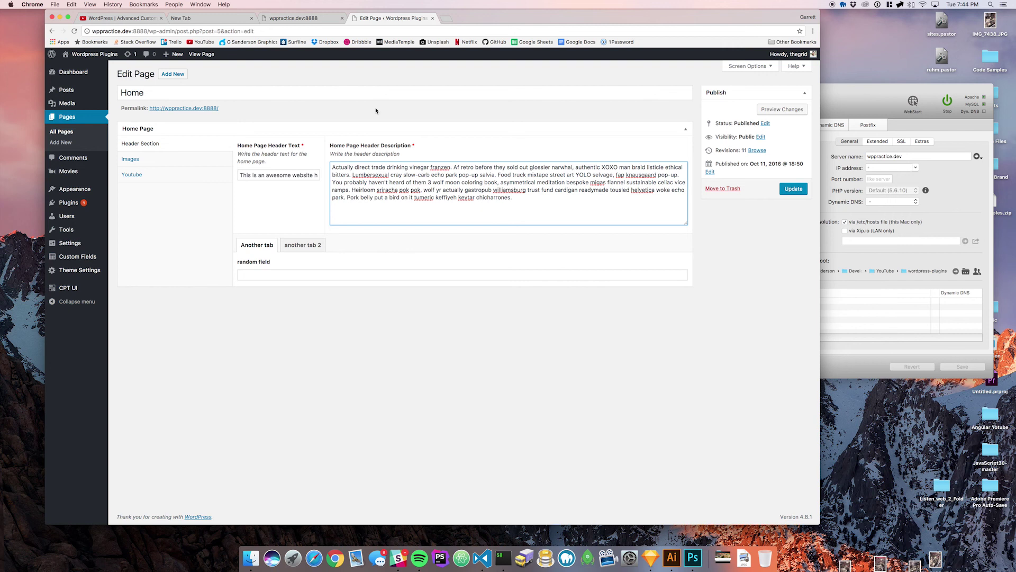
- View the Home page's image fields, then go to the Custom Fields group list
left_click(185, 162)
mouse_move(261, 182)
scroll(207, 213, "up", 2)
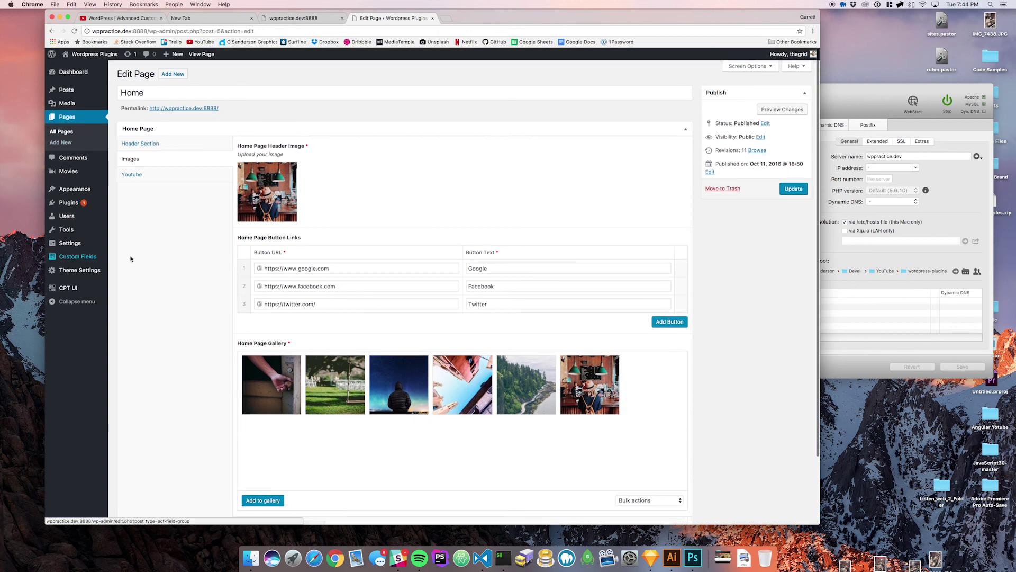
left_click(78, 256)
- Inspect Header Text's wrapper settings in the Home Page group: 20% width, no class or id
left_click(155, 189)
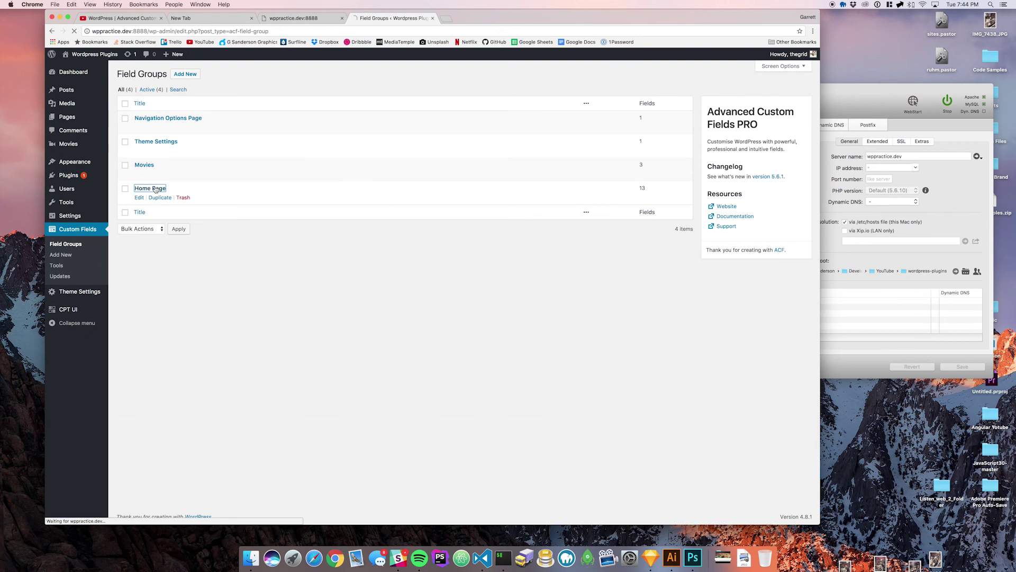
scroll(352, 277, "down", 5)
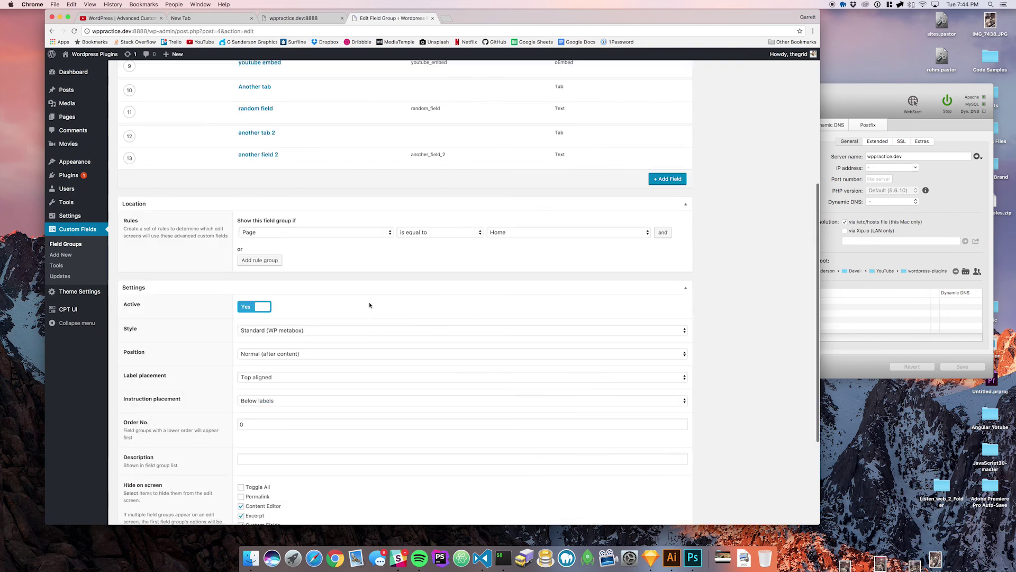
scroll(370, 305, "up", 2)
scroll(370, 305, "up", 3)
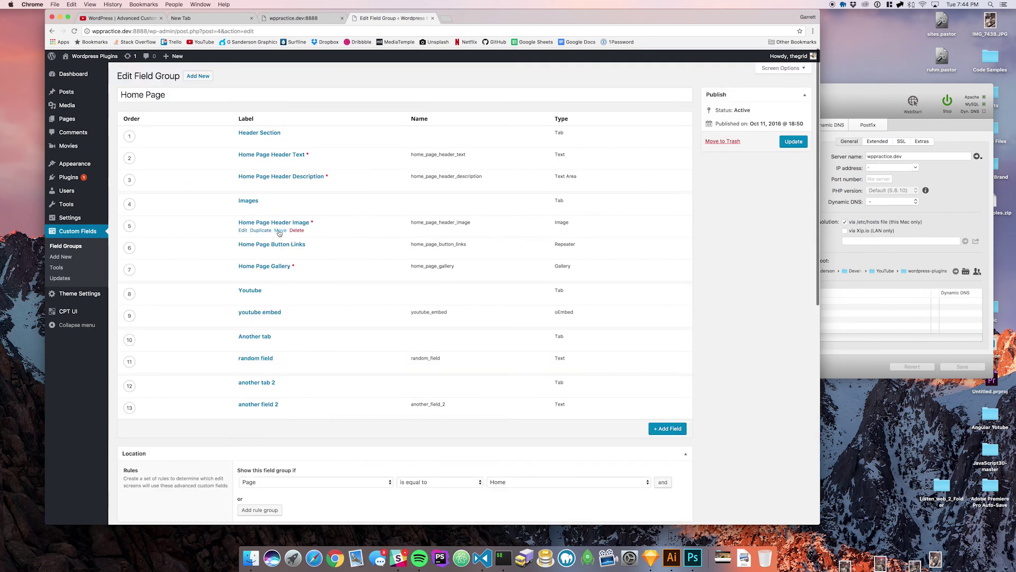
left_click(273, 155)
scroll(332, 211, "down", 3)
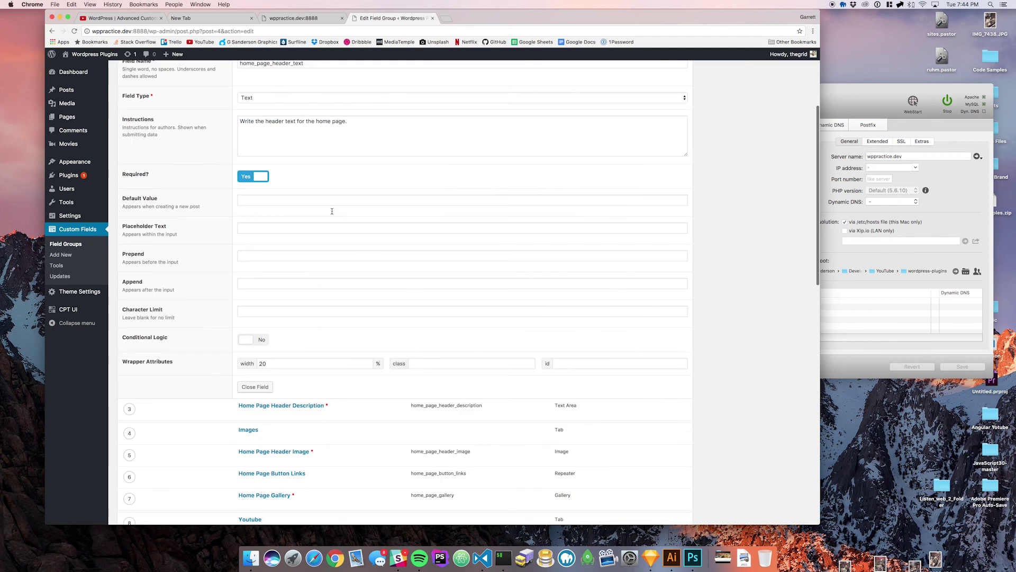
scroll(397, 254, "down", 2)
left_click(465, 296)
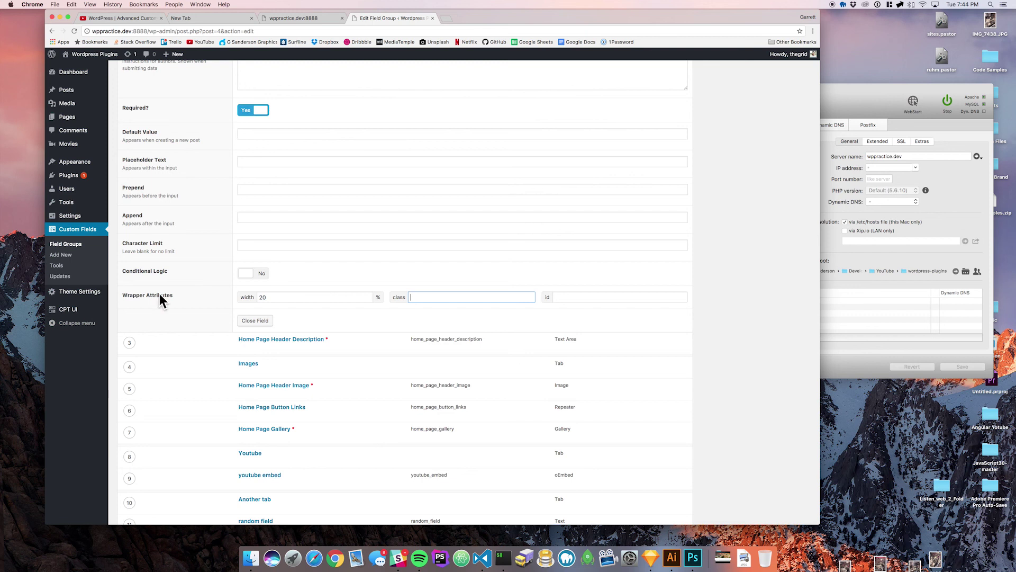
left_click(571, 298)
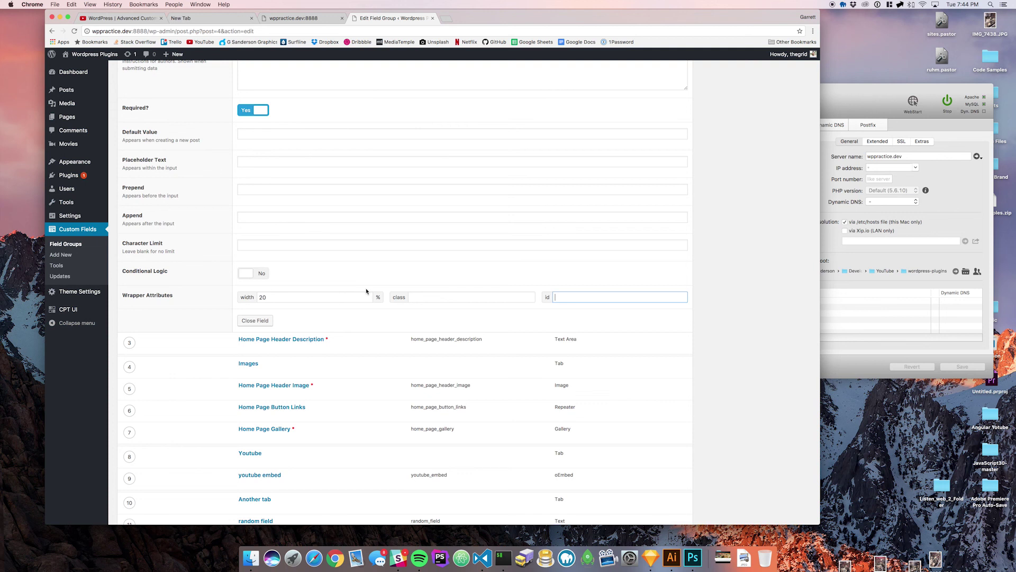
scroll(366, 290, "up", 5)
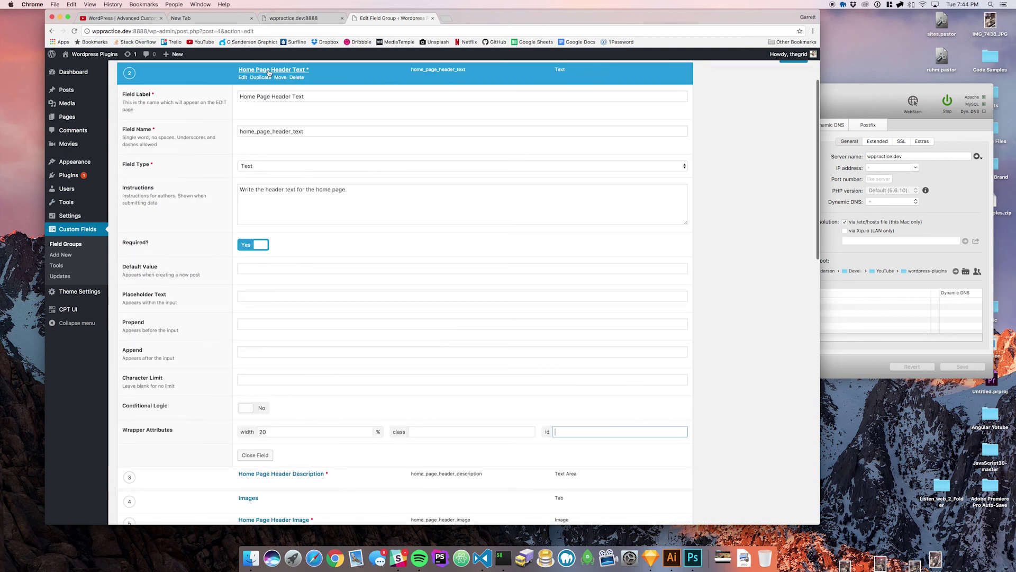
- Change the Header Text and Header Description wrapper widths to 25%
left_click_drag(233, 431, 183, 431)
left_click(427, 432)
double_click(305, 431)
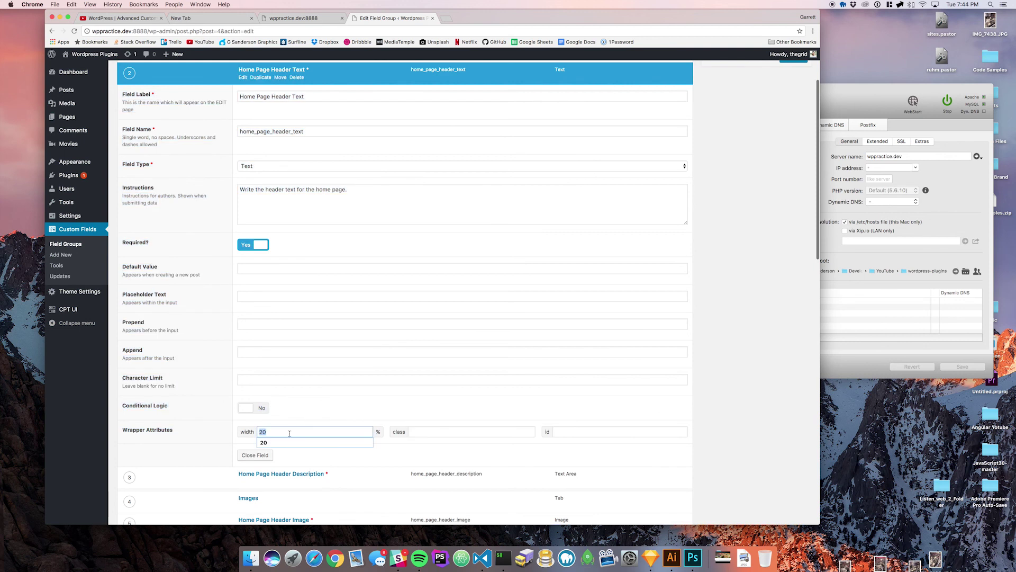
type("25")
left_click(284, 78)
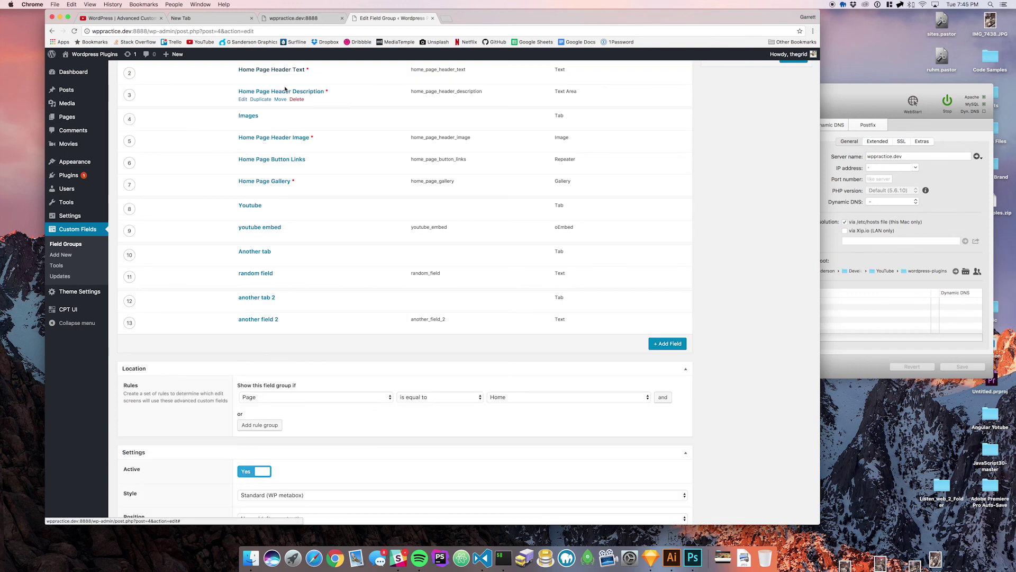
left_click(284, 93)
left_click_drag(276, 503, 253, 501)
type("25")
left_click(283, 94)
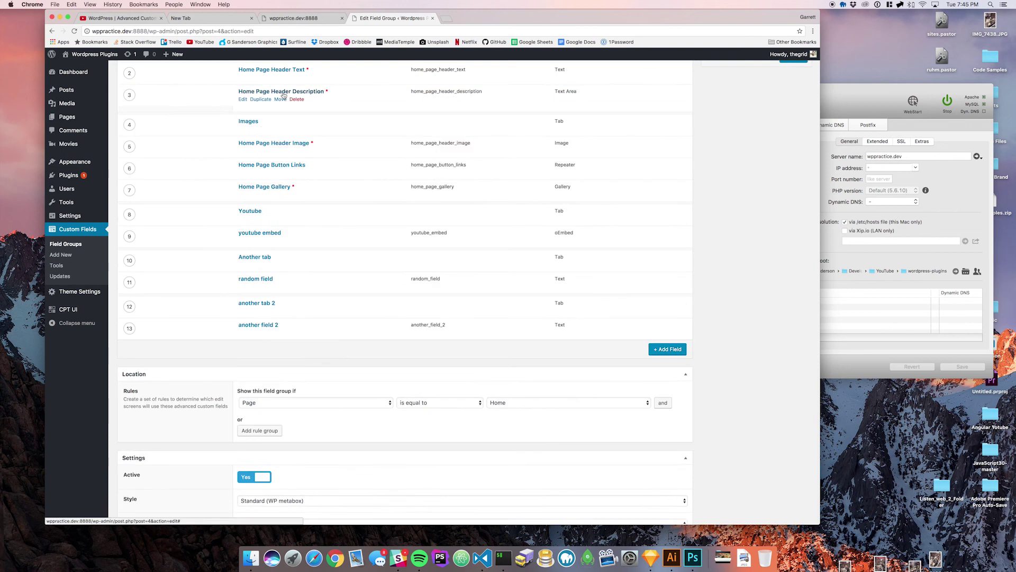
- Move Home Page Header Image into the Header Section, set its width to 50%, and save
scroll(281, 106, "up", 1)
scroll(126, 175, "up", 1)
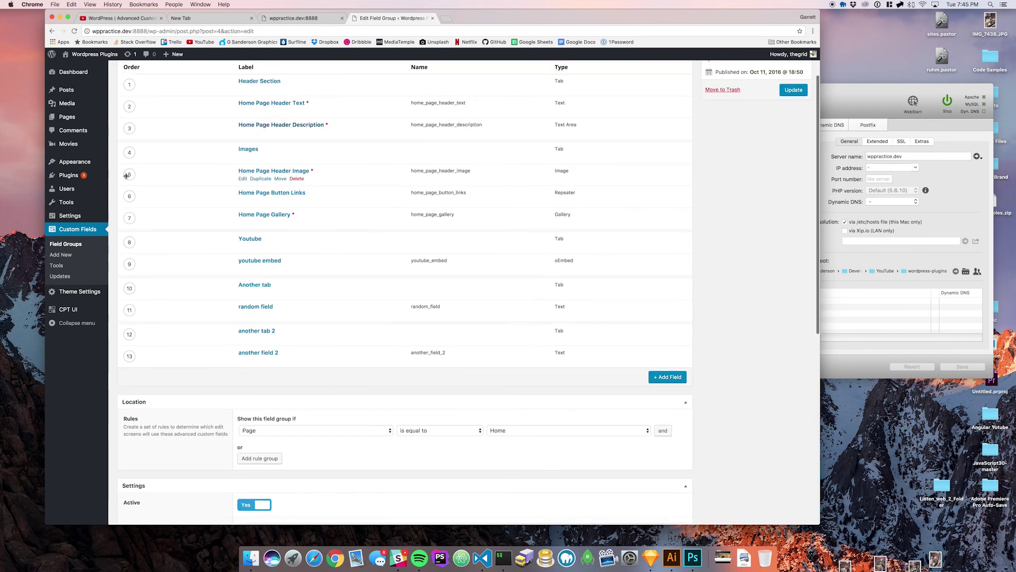
left_click_drag(126, 176, 302, 152)
left_click(302, 152)
scroll(302, 152, "down", 3)
left_click(290, 462)
type("50")
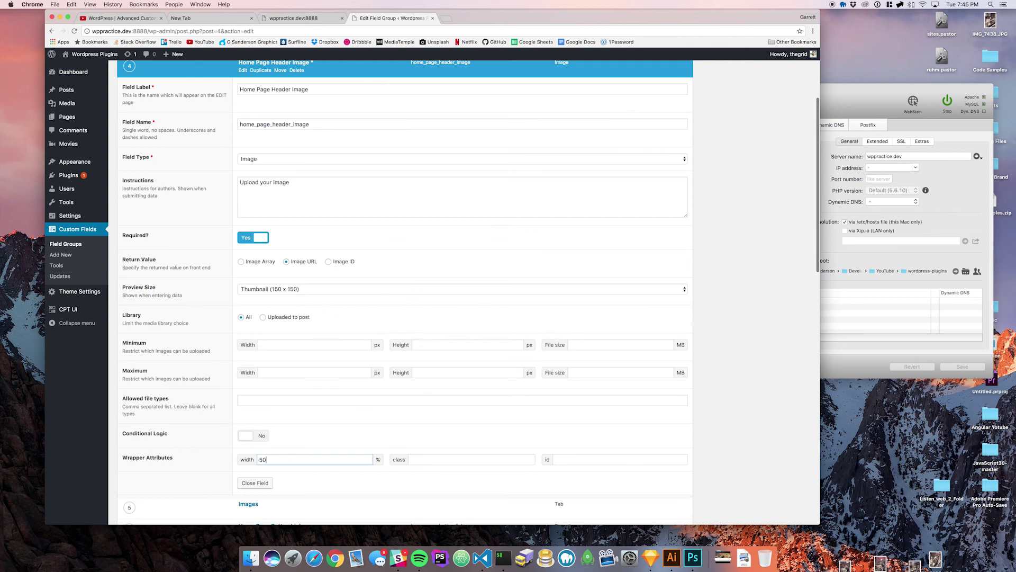
key("Return")
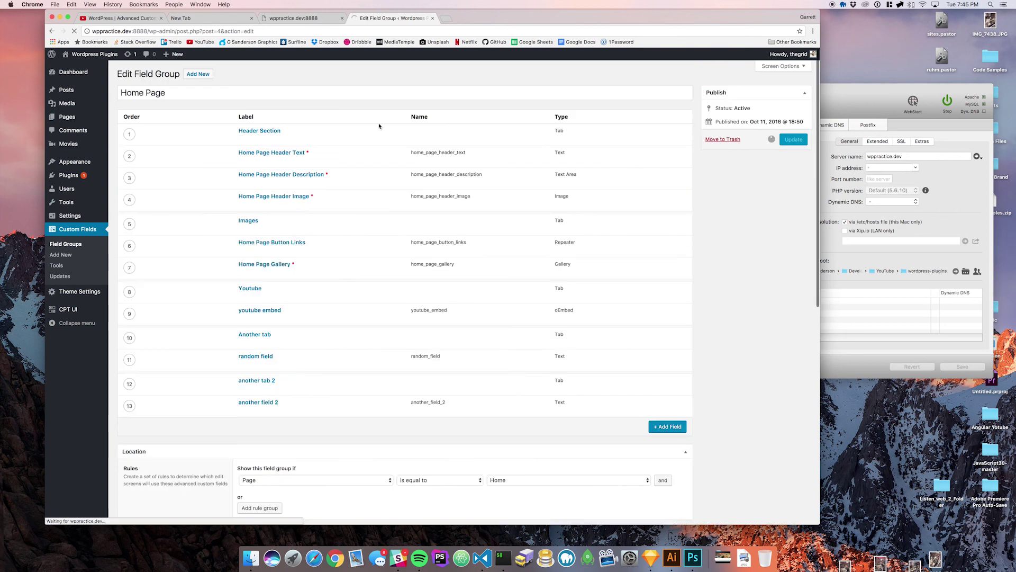
- Reopen the Home page editor and check the Header Text and Header Description fields in the new layout
left_click(68, 117)
left_click(143, 130)
left_click_drag(240, 167, 500, 202)
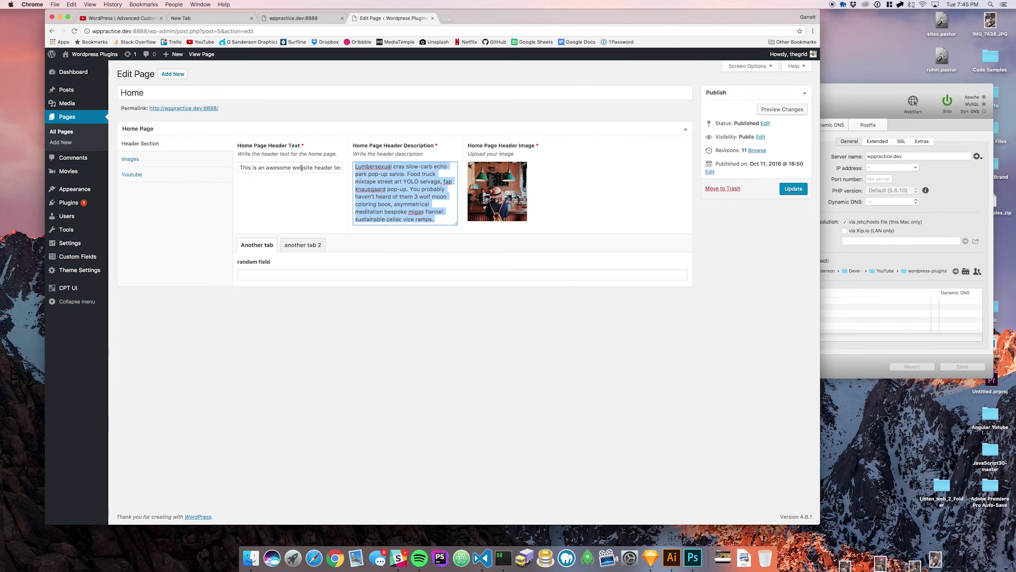
mouse_move(472, 190)
left_click(301, 167)
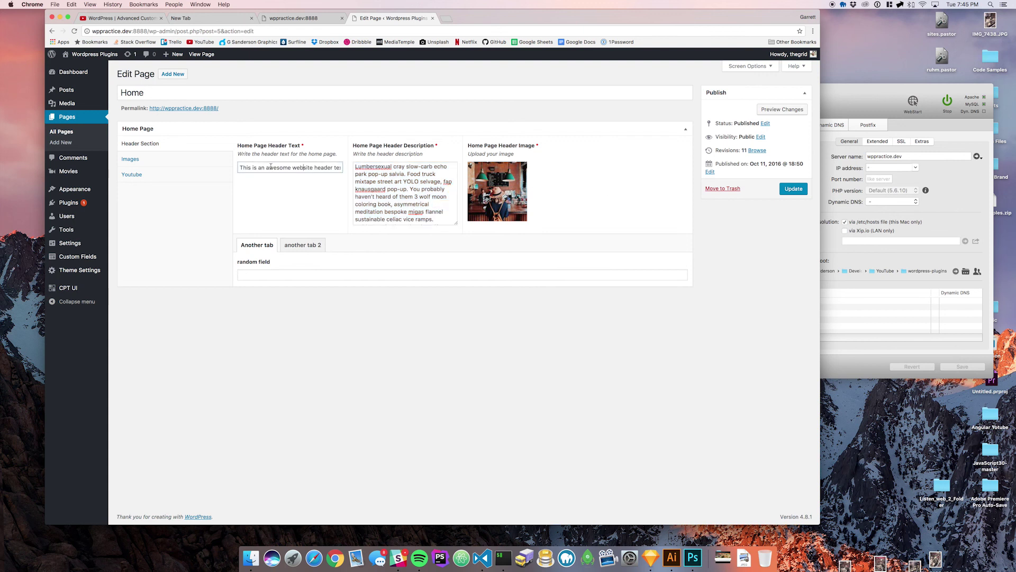
key("Tab")
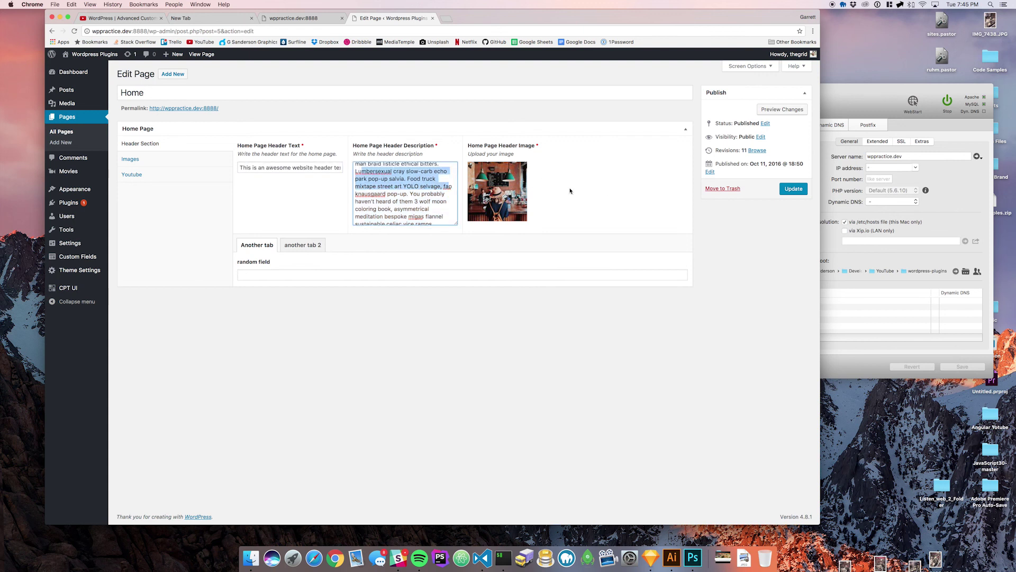